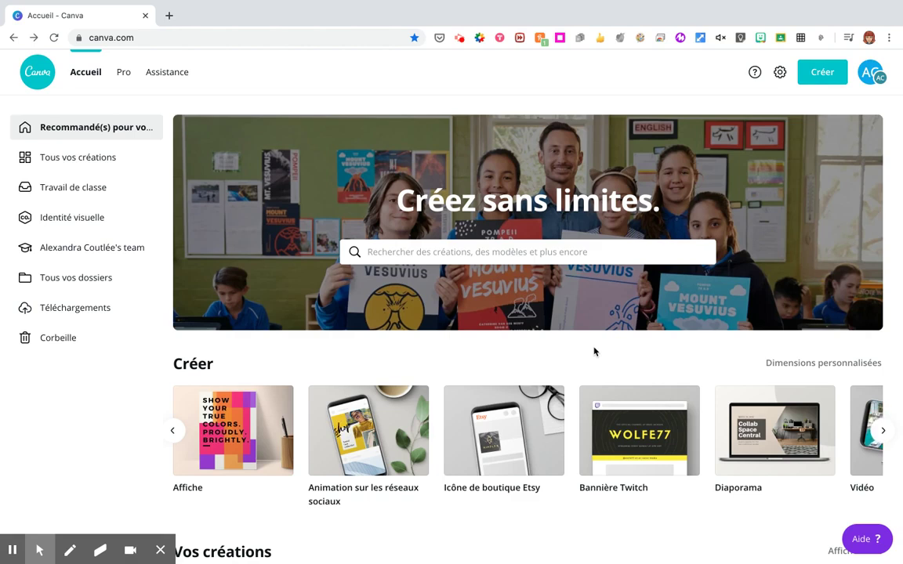
Create a new Diaporama design and look through the presentation template categories
left_click(768, 476)
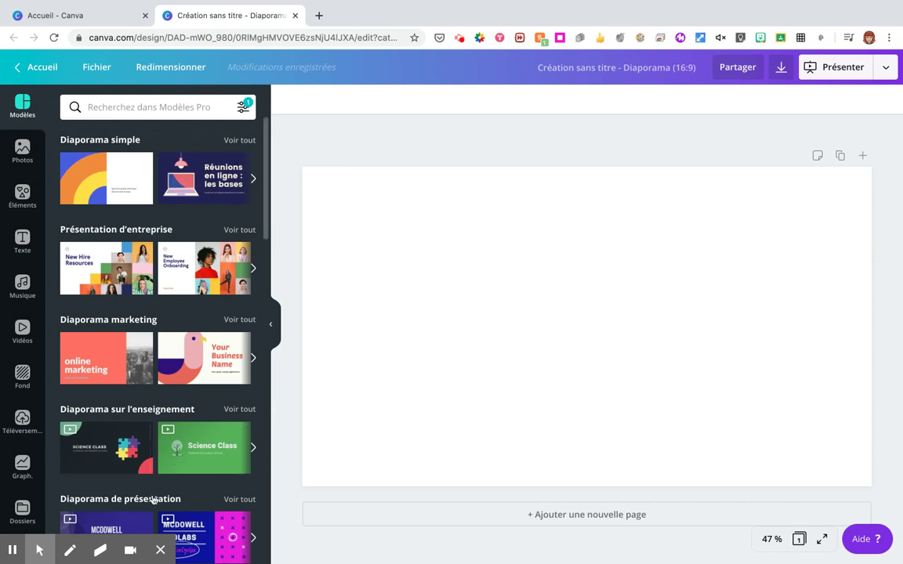
scroll(153, 498, "down", 4)
scroll(153, 498, "down", 2)
scroll(153, 498, "up", 6)
mouse_move(92, 188)
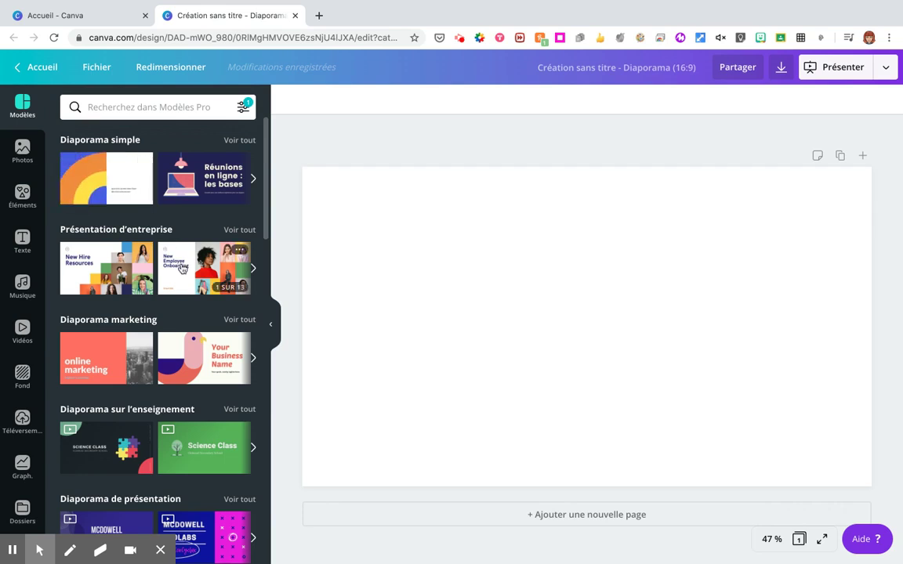
mouse_move(181, 267)
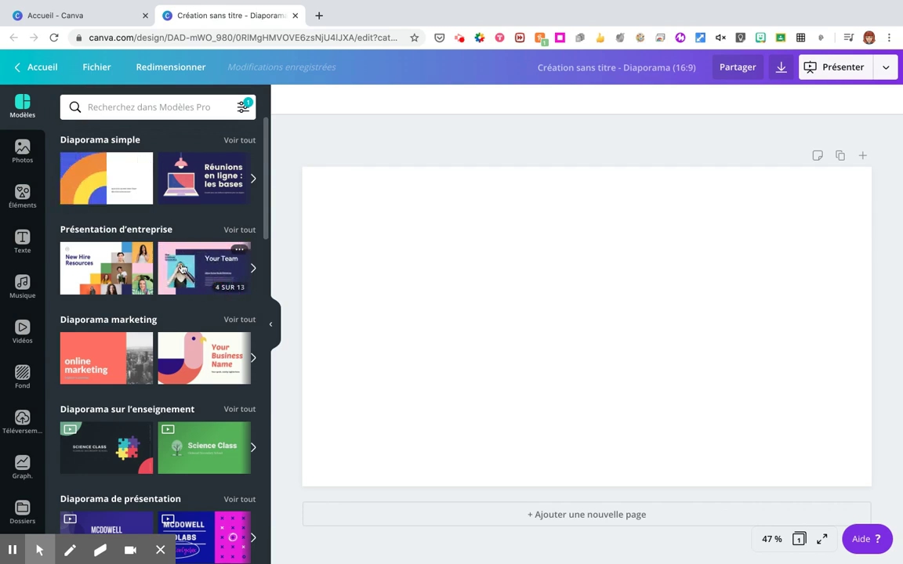
mouse_move(84, 446)
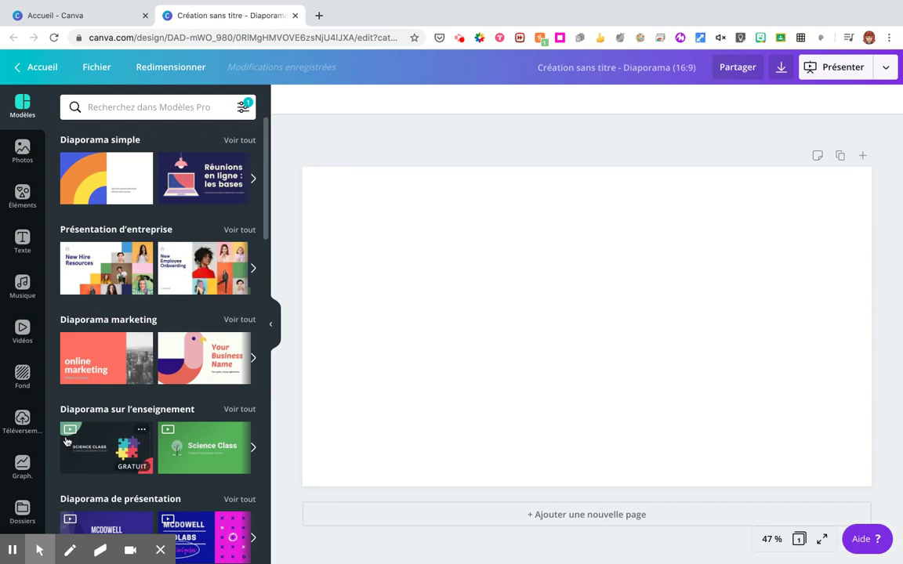
Apply the title page of the "Colorful Simple Science Class Education Presentation" template to the blank page
left_click(103, 467)
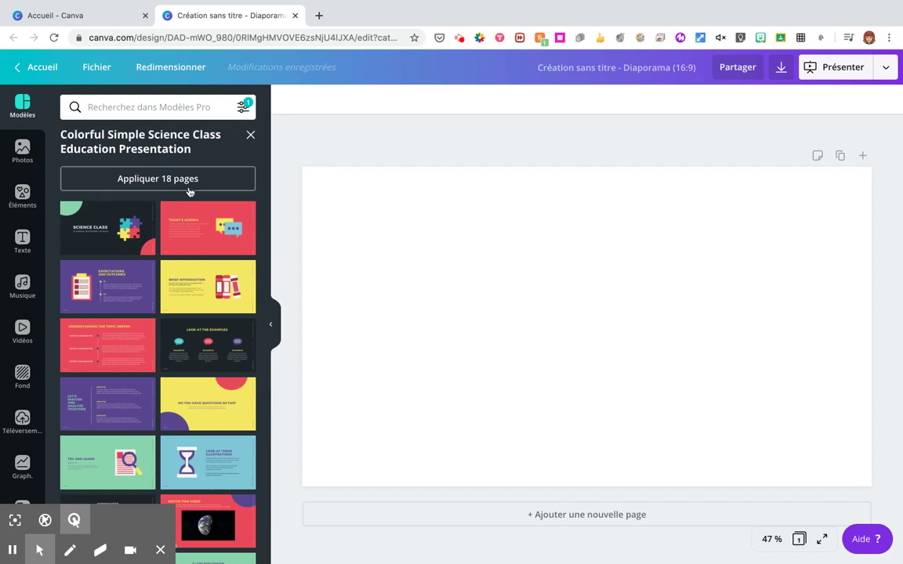
scroll(166, 378, "down", 2)
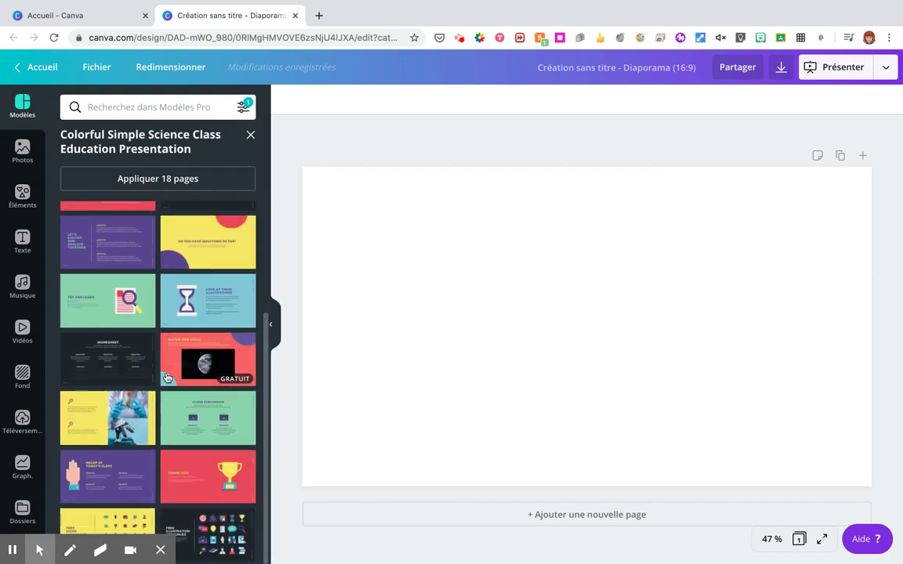
scroll(166, 378, "up", 3)
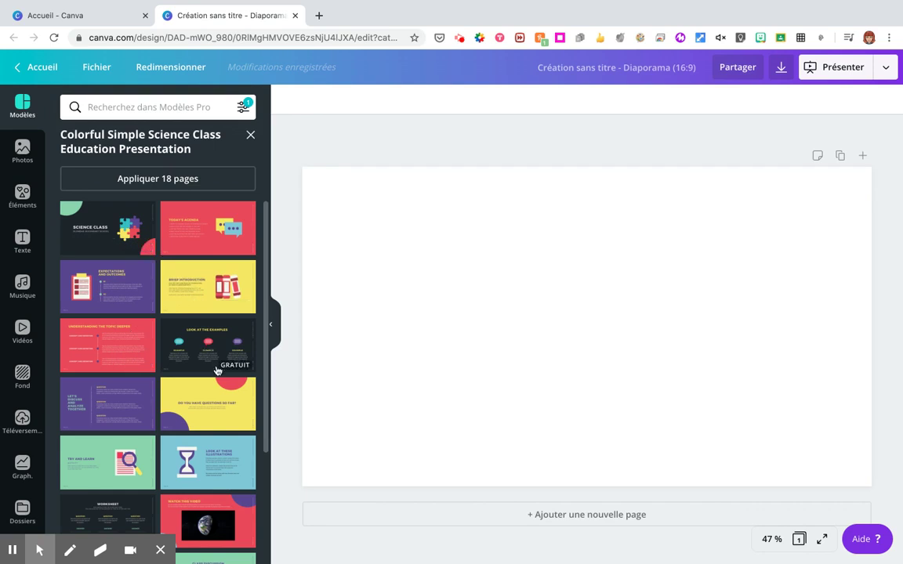
left_click(100, 237)
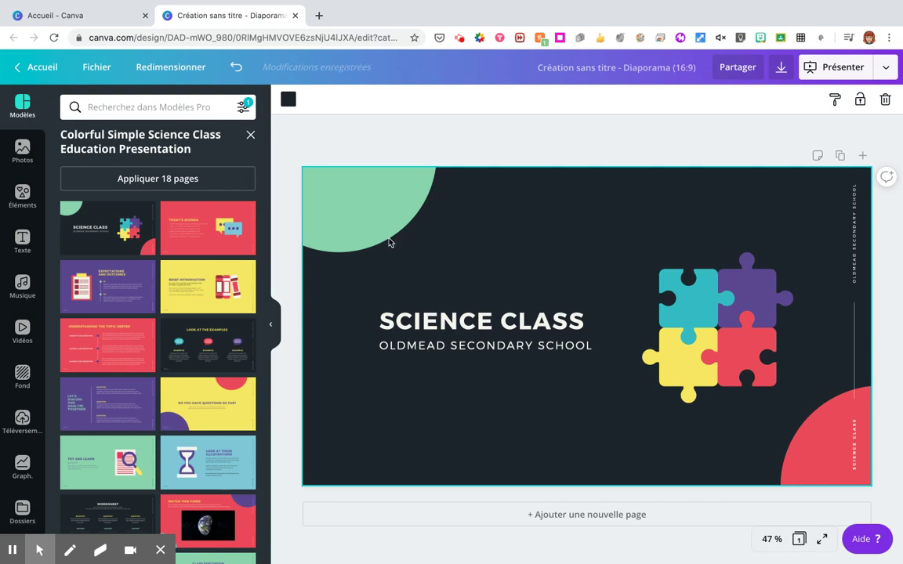
Recolor the green circle in the slide's upper-left corner with the turquoise document color
left_click(364, 204)
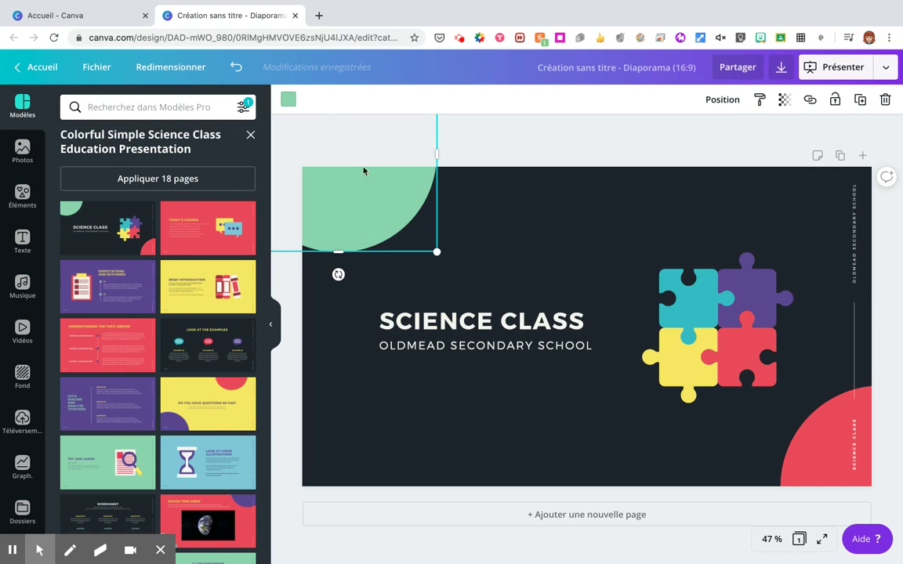
left_click(283, 99)
left_click(107, 226)
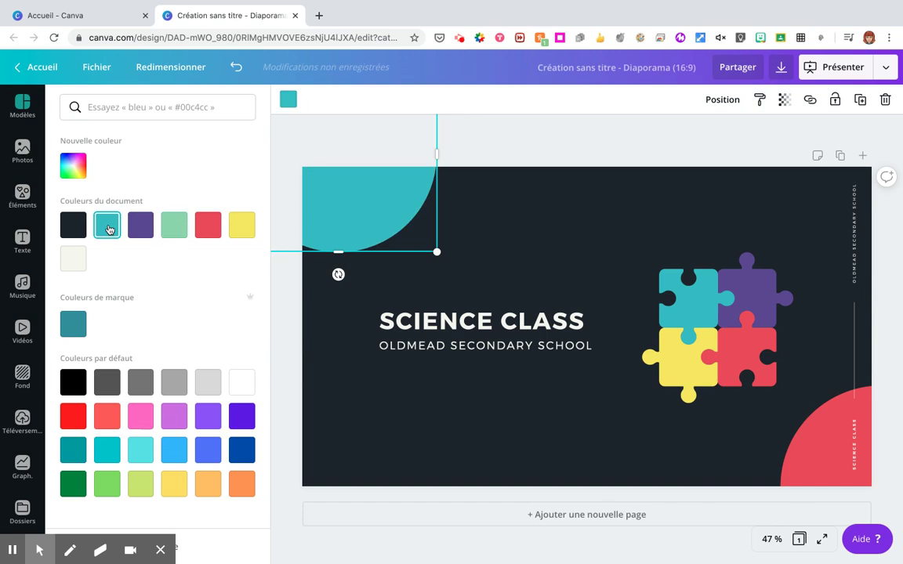
key("Escape")
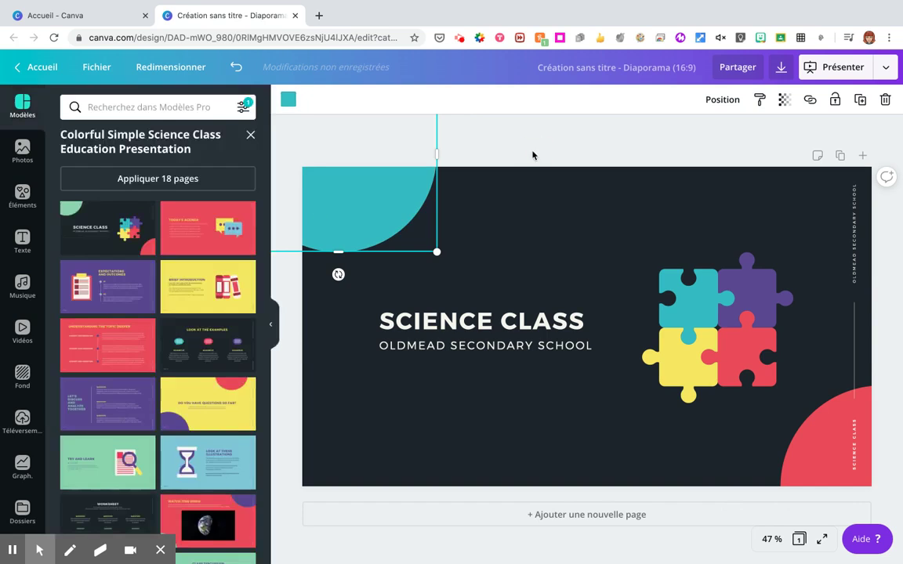
Move the turquoise circle over the title text and back into the slide's upper-left corner
left_click(531, 248)
left_click(390, 215)
left_click_drag(389, 213, 518, 343)
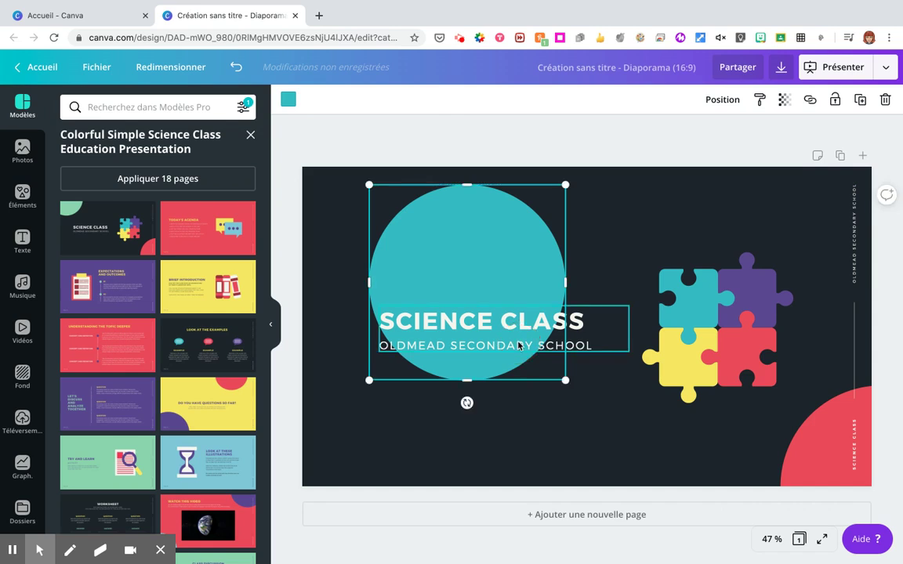
left_click_drag(492, 279, 352, 174)
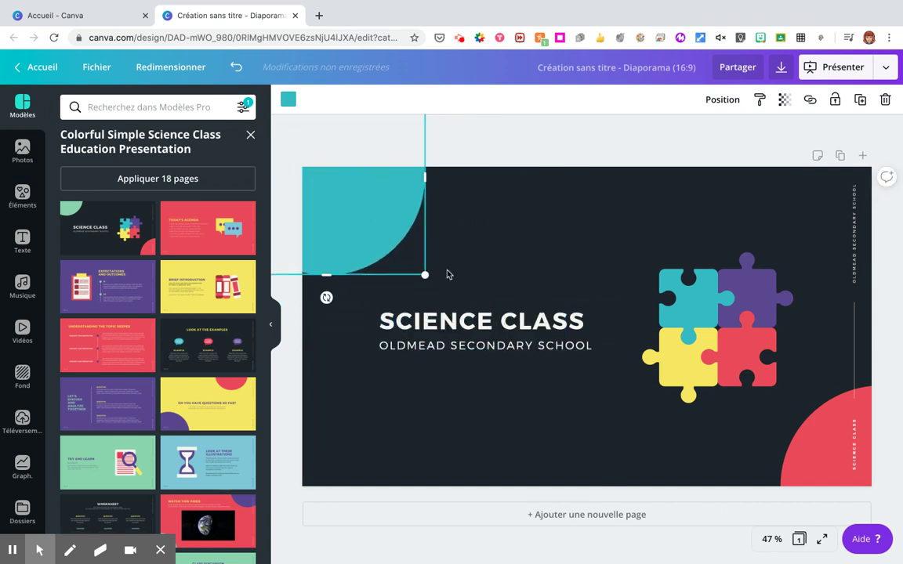
Replace the word "SCIENCE" in the slide title with "TEXTE"
left_click(463, 333)
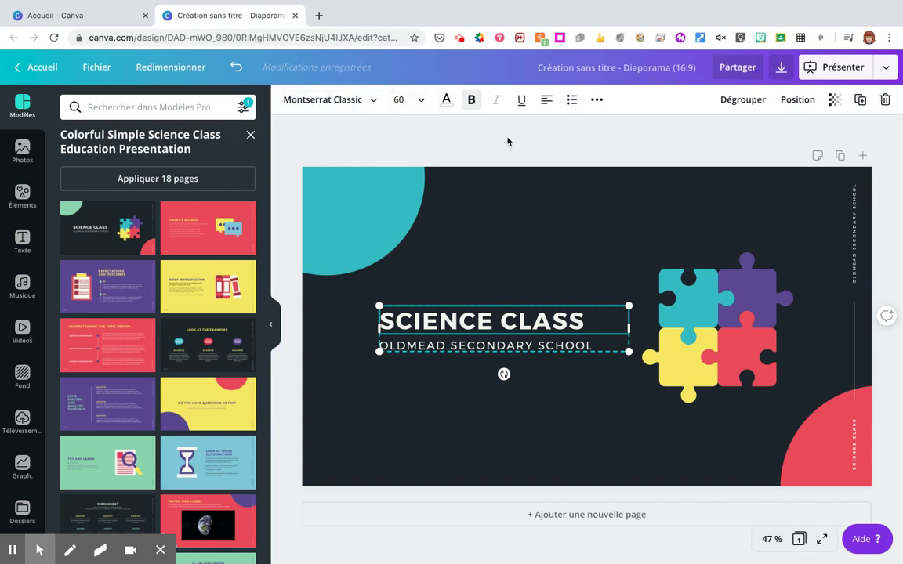
double_click(483, 324)
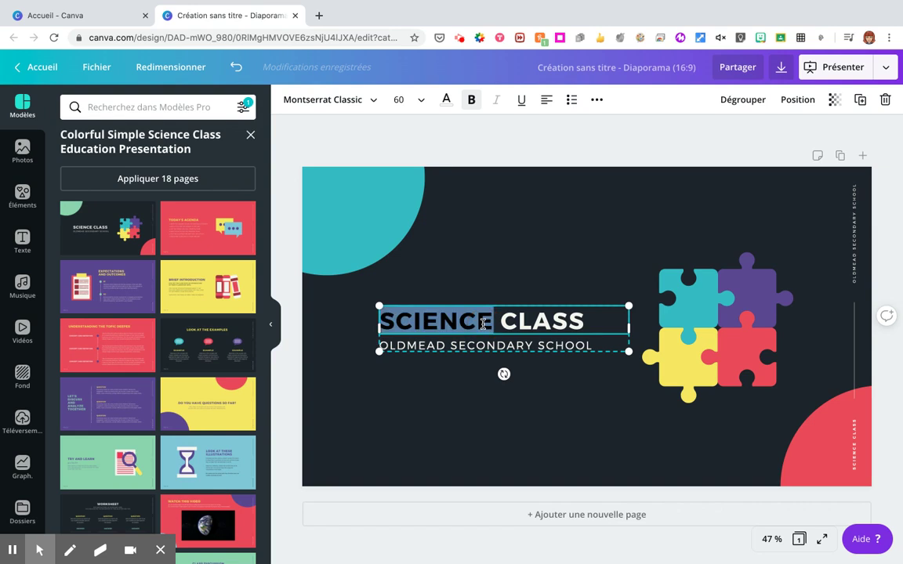
type("TEXTE")
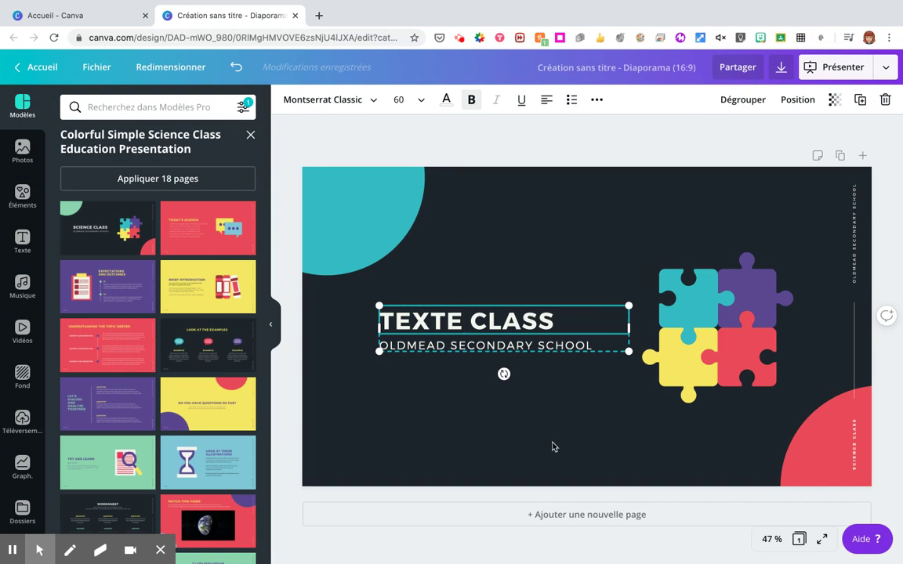
Add a second page and apply the template's "Look at the examples" layout to it
left_click(576, 515)
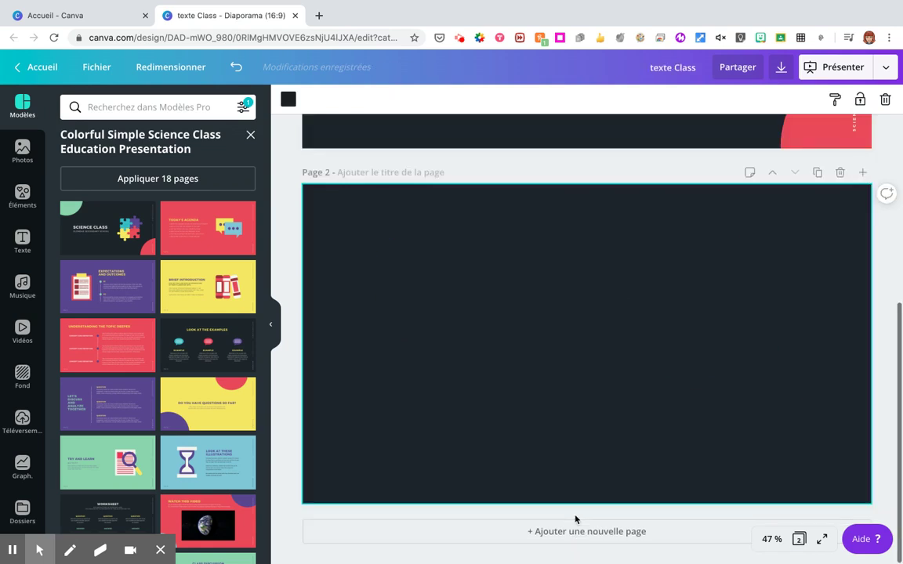
left_click(201, 352)
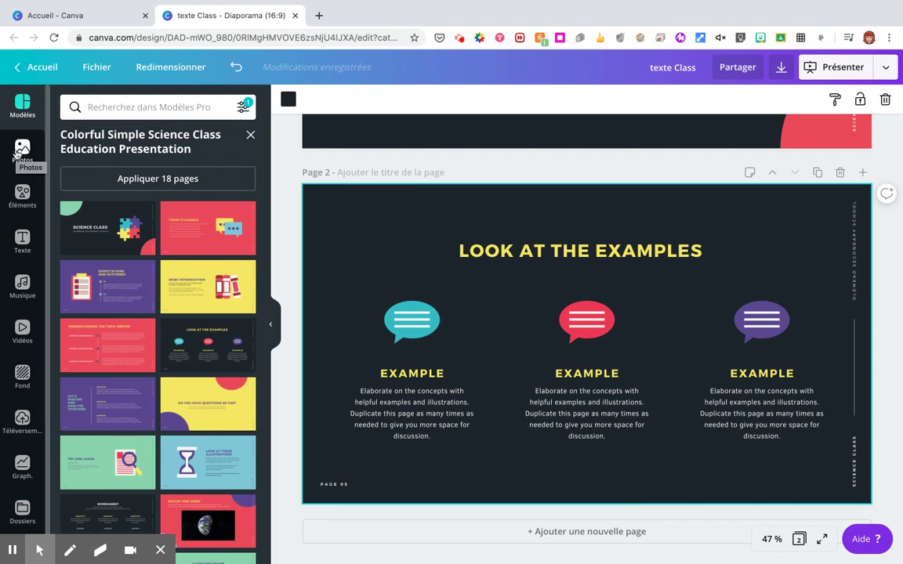
Look through the available elements, text and font combinations, music and videos
left_click(21, 198)
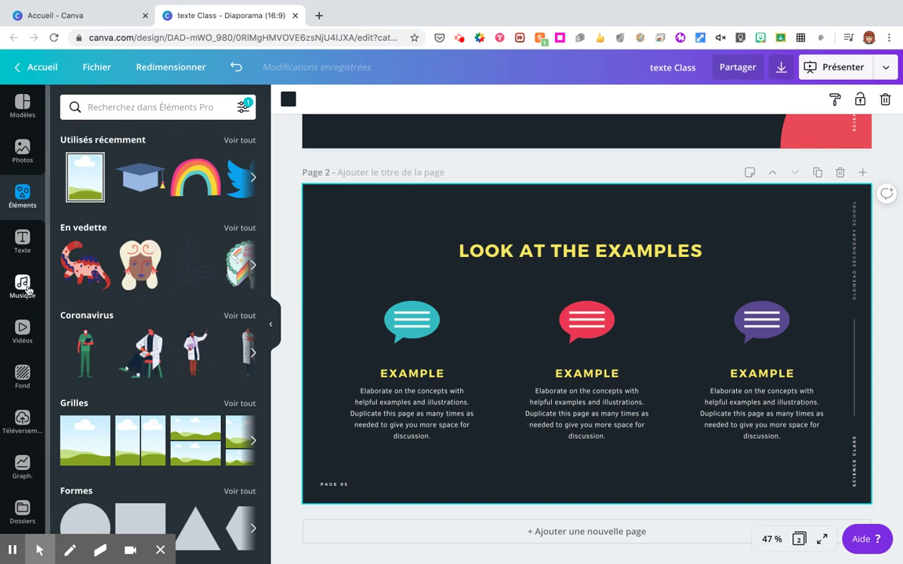
left_click(32, 248)
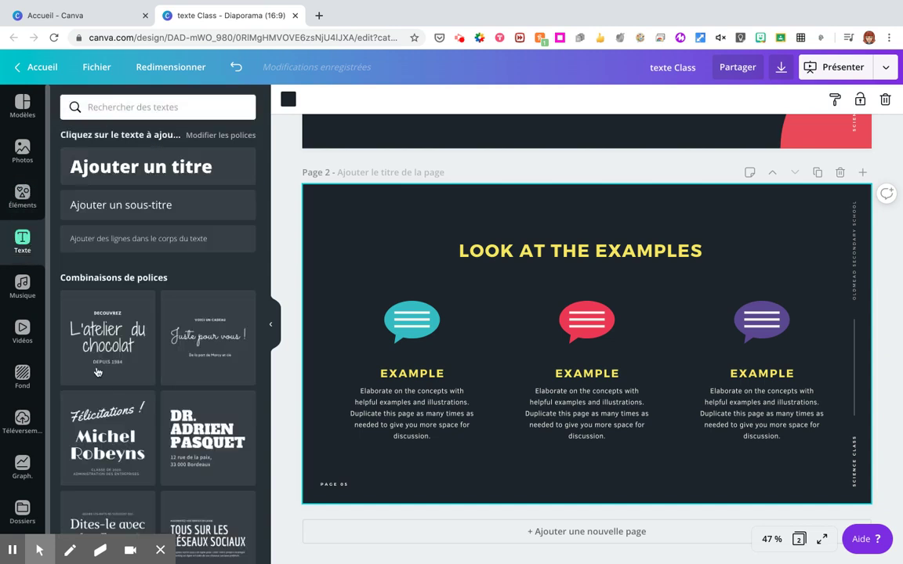
scroll(103, 387, "down", 5)
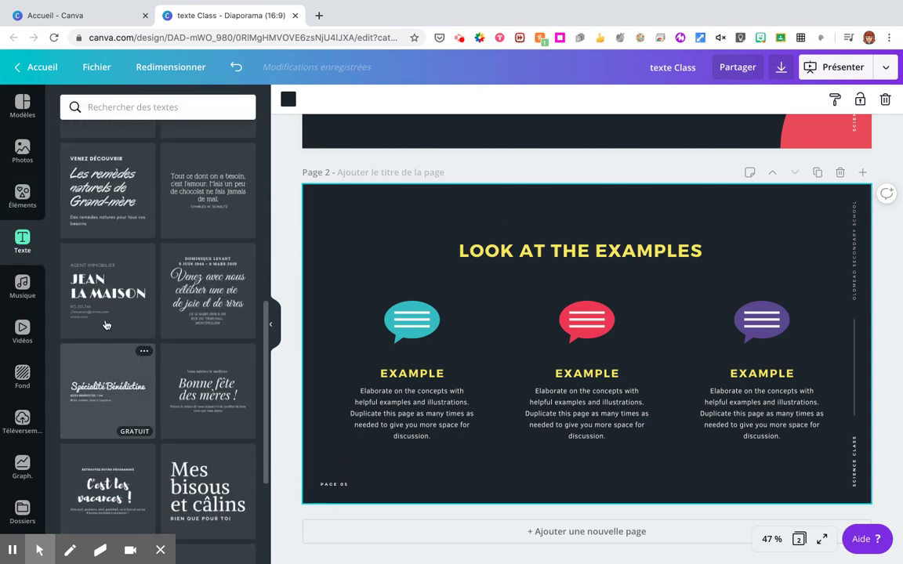
left_click(26, 297)
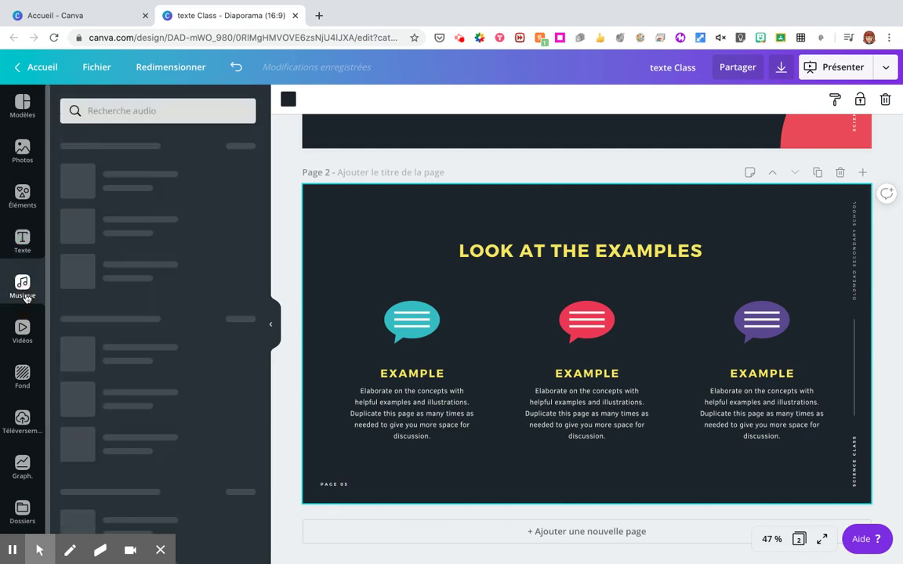
left_click(22, 346)
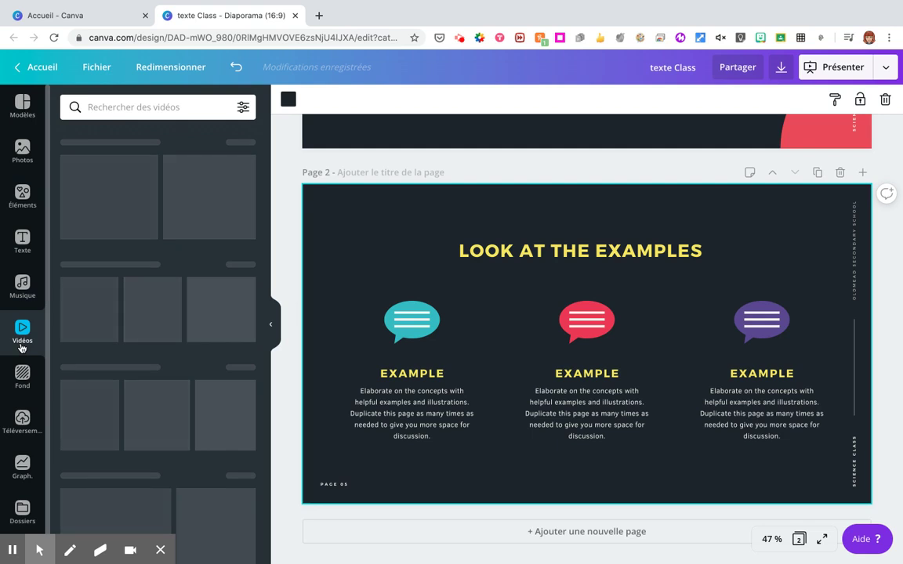
Try the light grey textured pattern as page 2's background, and replace it with the pink, purple and green polygon gradient
left_click(22, 388)
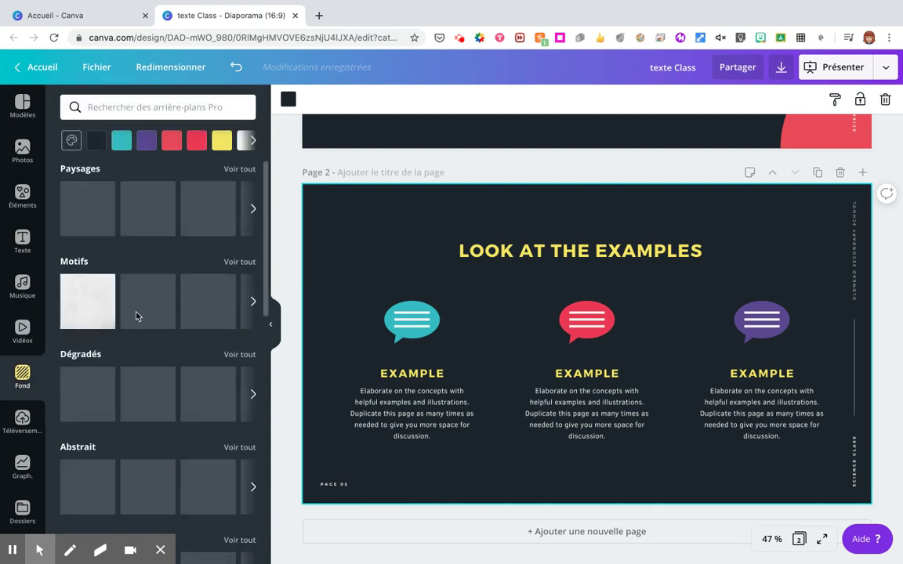
left_click(87, 315)
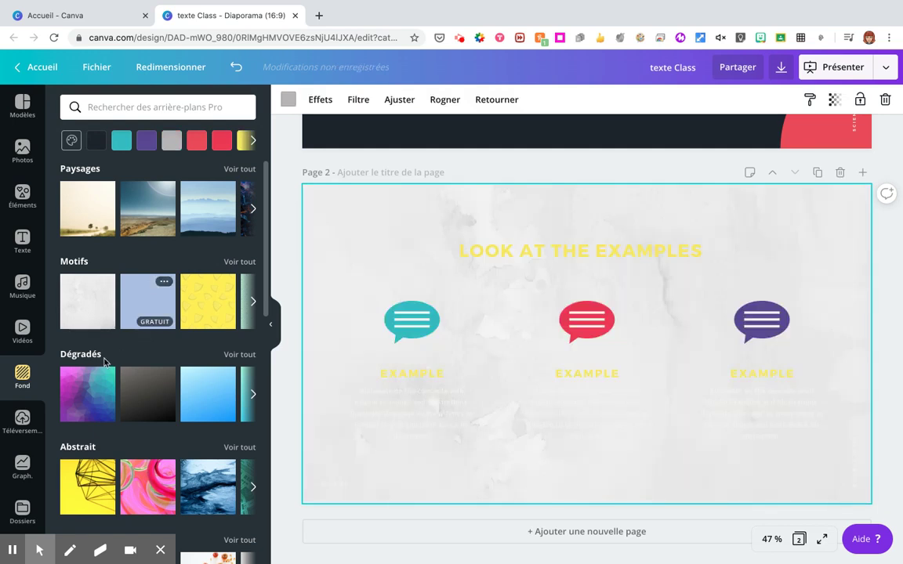
left_click(95, 384)
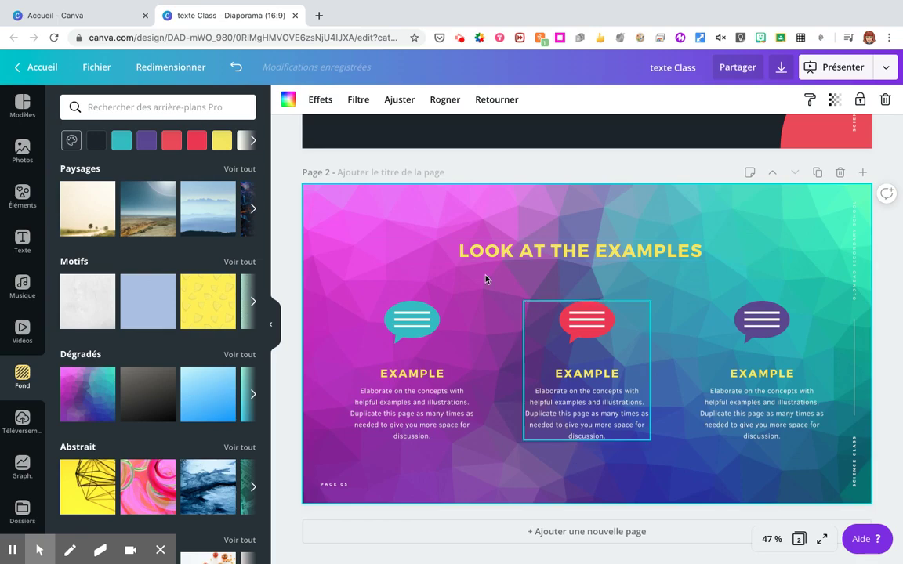
Search the photo library for "école" using the recent searches
left_click(21, 151)
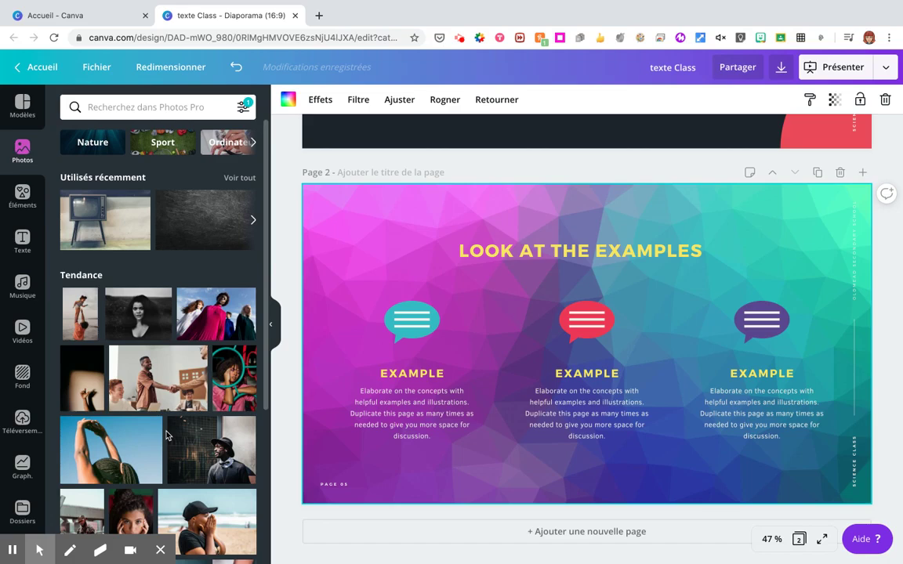
left_click(177, 112)
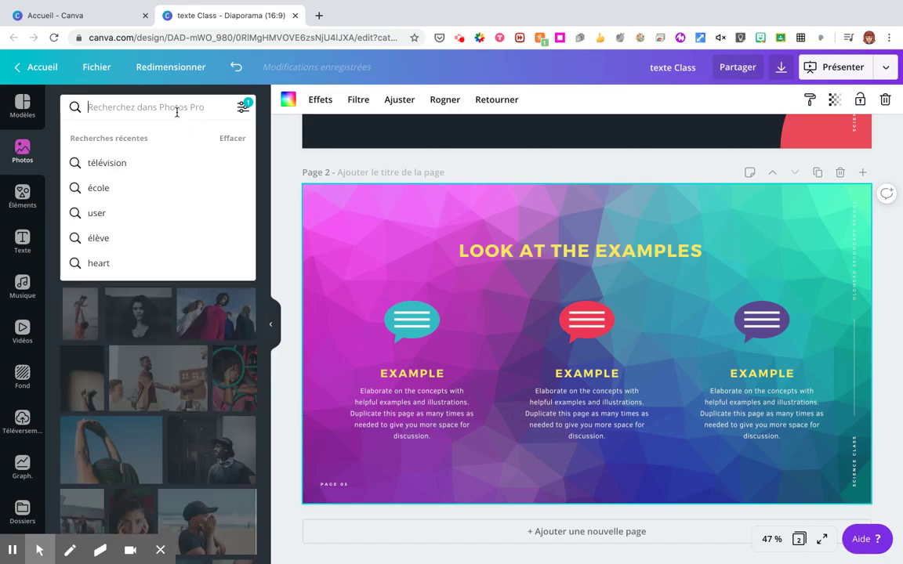
left_click(103, 190)
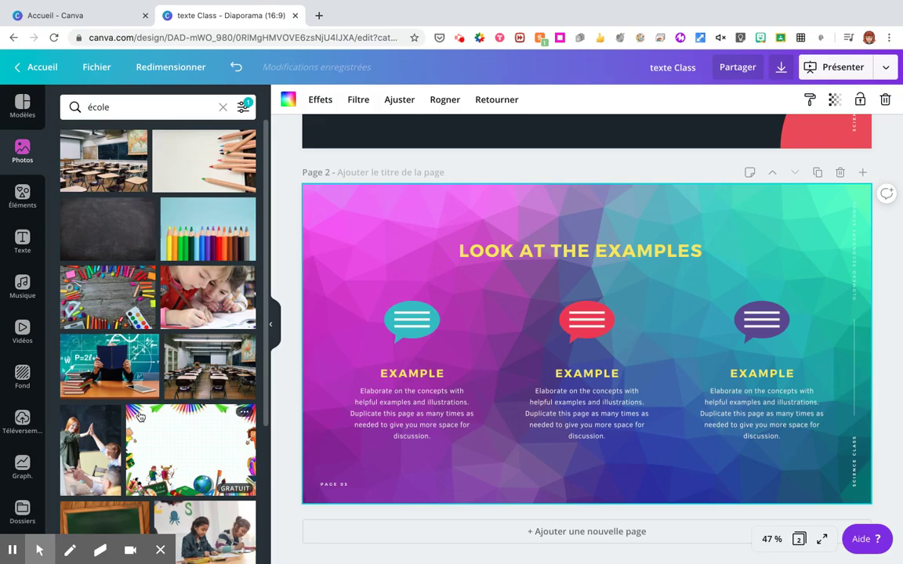
View the design's sharing options, including the access levels and the editing link, and close them
left_click(730, 72)
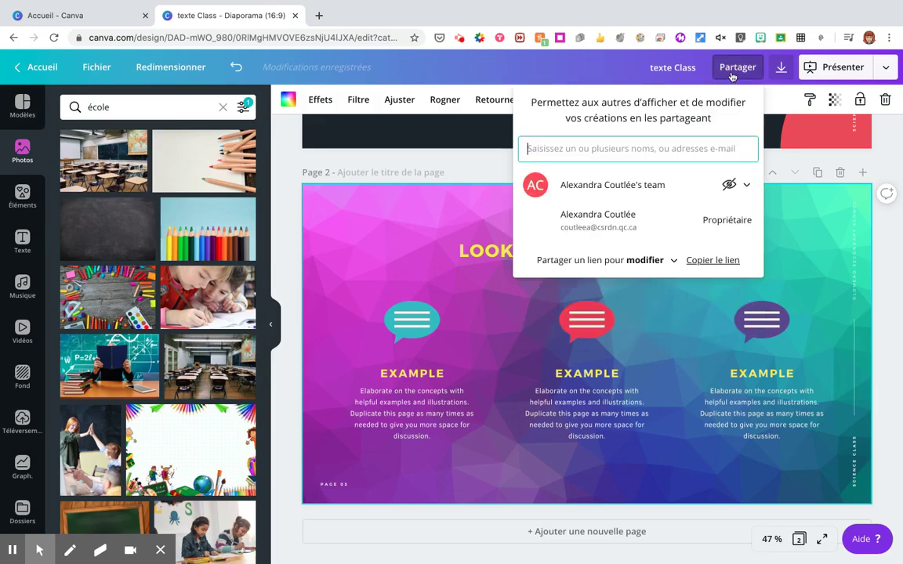
left_click(731, 73)
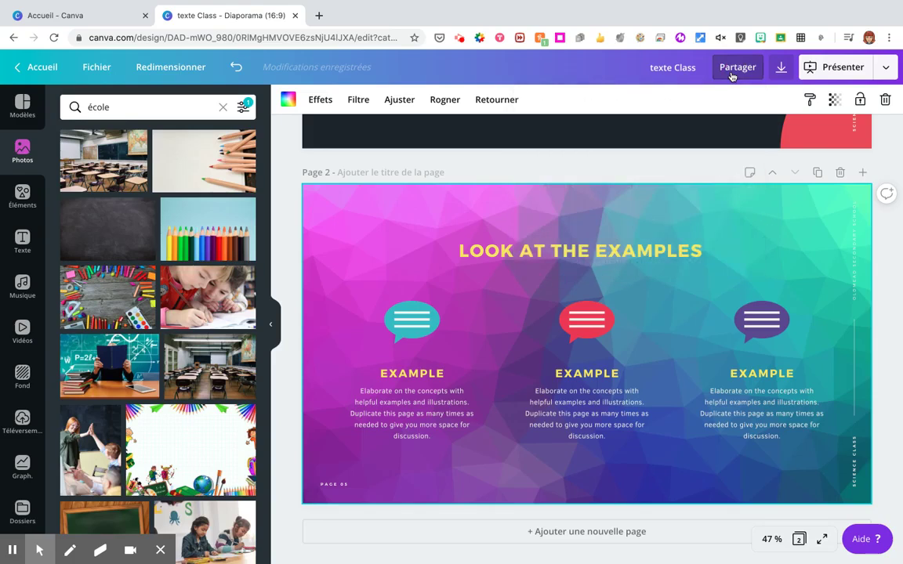
left_click(731, 73)
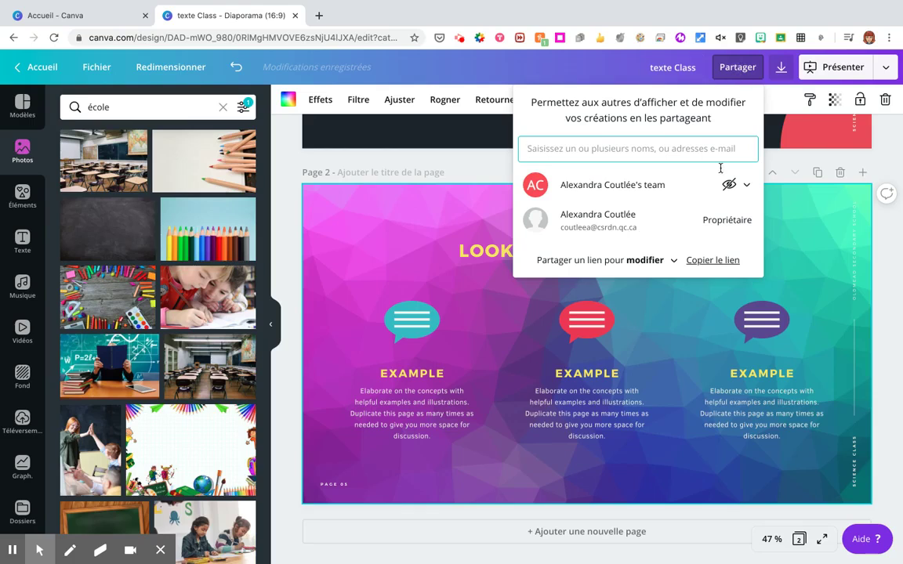
left_click(616, 74)
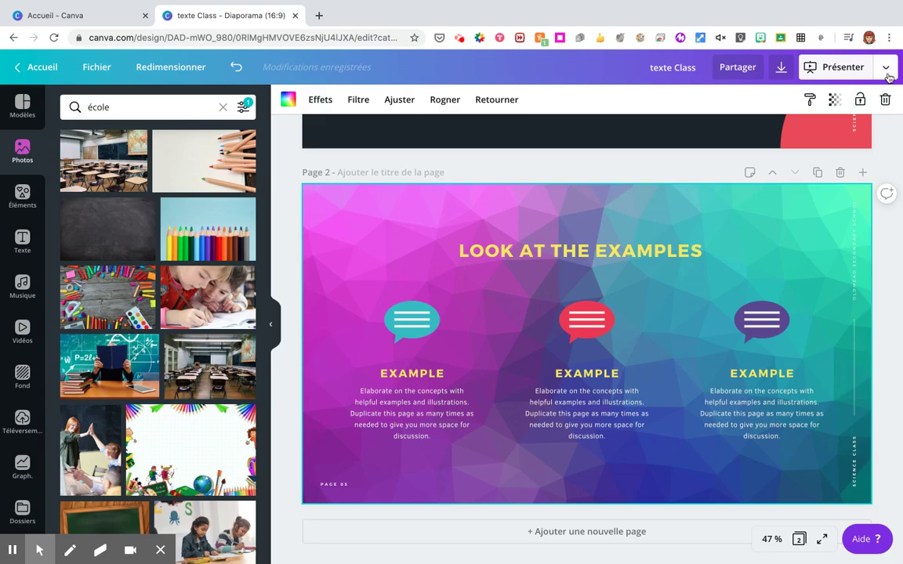
Set the presentation's transition style to Fondu
left_click(832, 74)
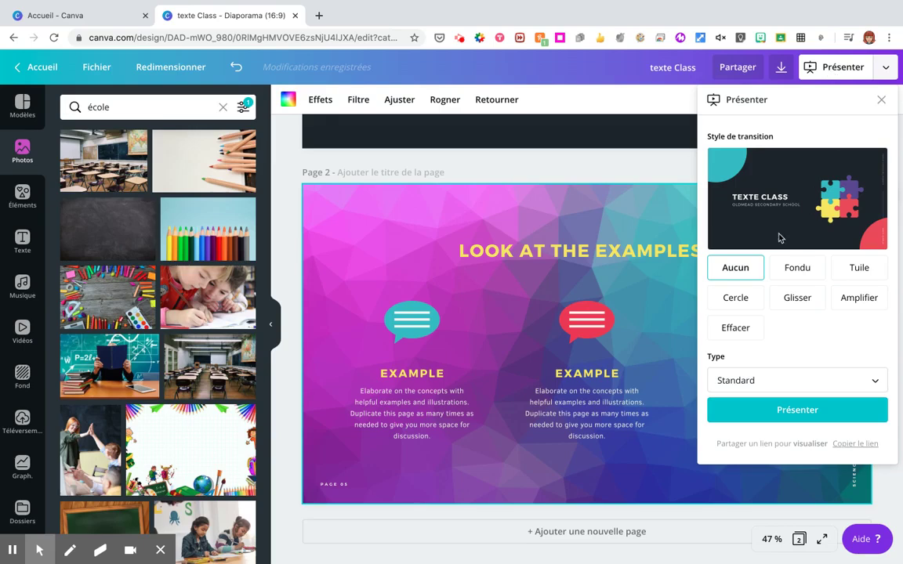
left_click(794, 275)
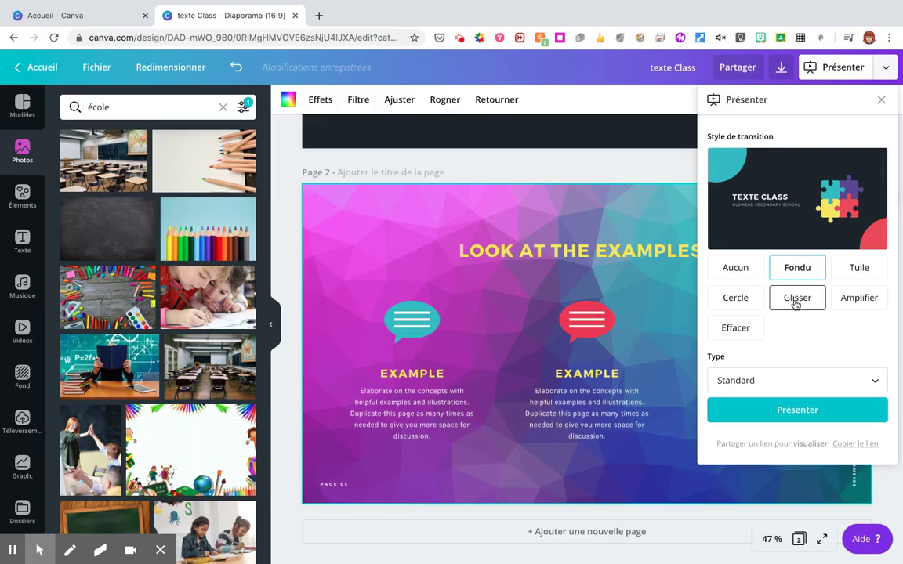
Set the transition style to Glisser and preview it by presenting the slideshow in Standard mode, returning to page 1 before exiting
left_click(796, 304)
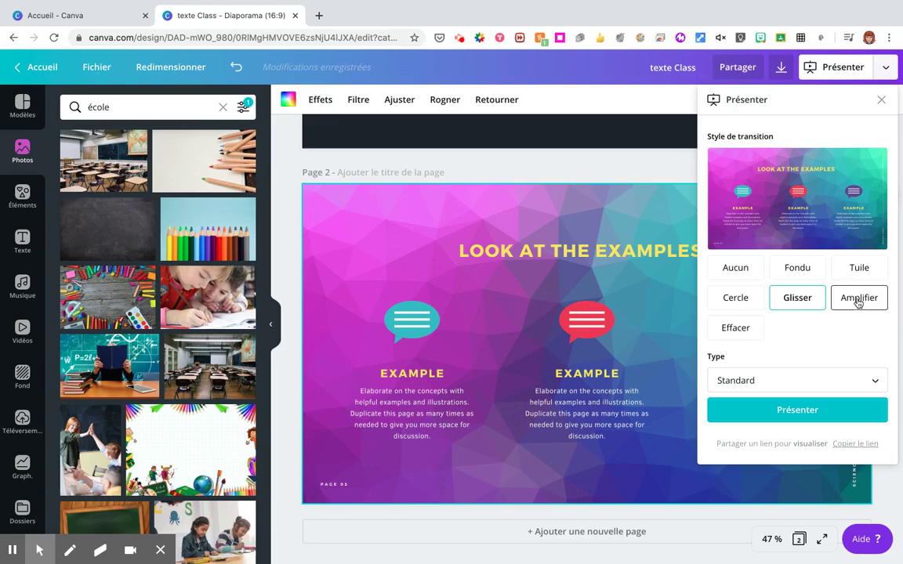
left_click(797, 410)
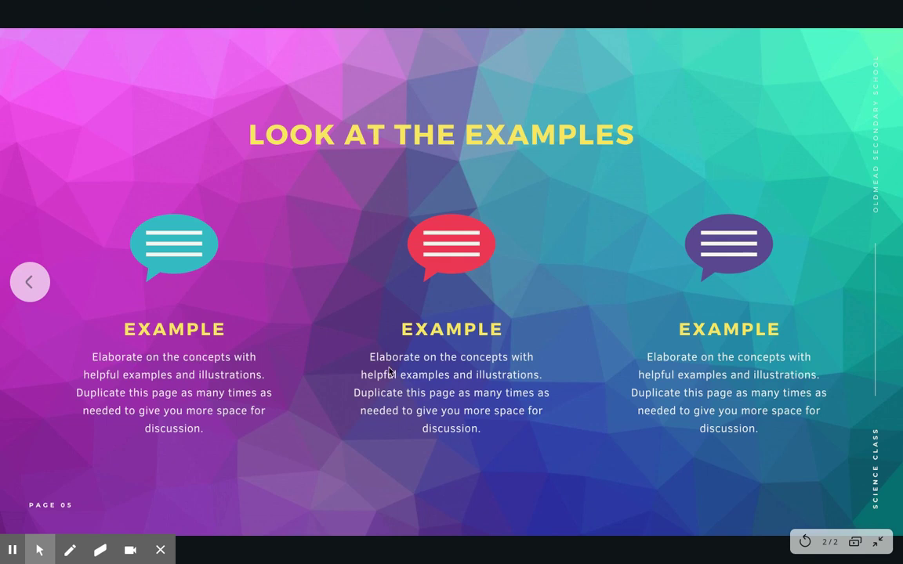
left_click(20, 281)
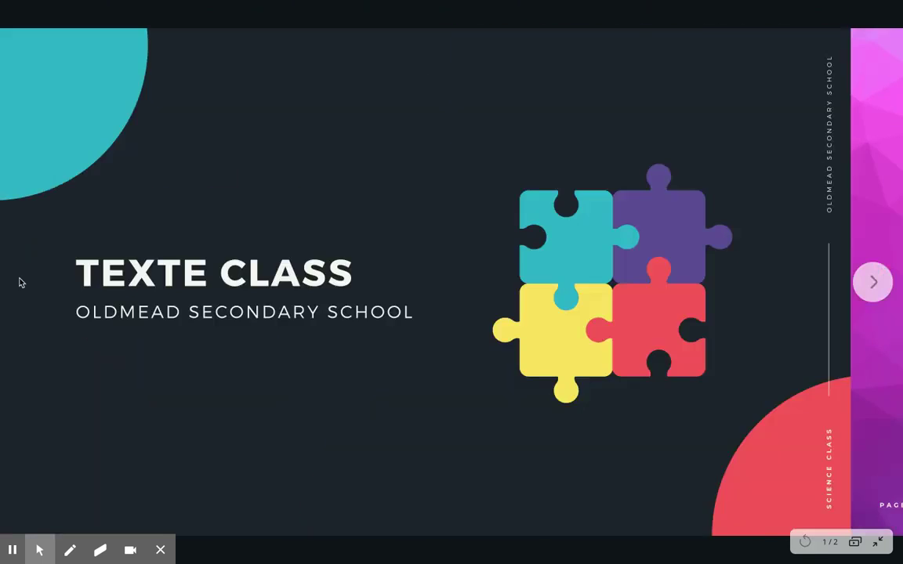
key("Escape")
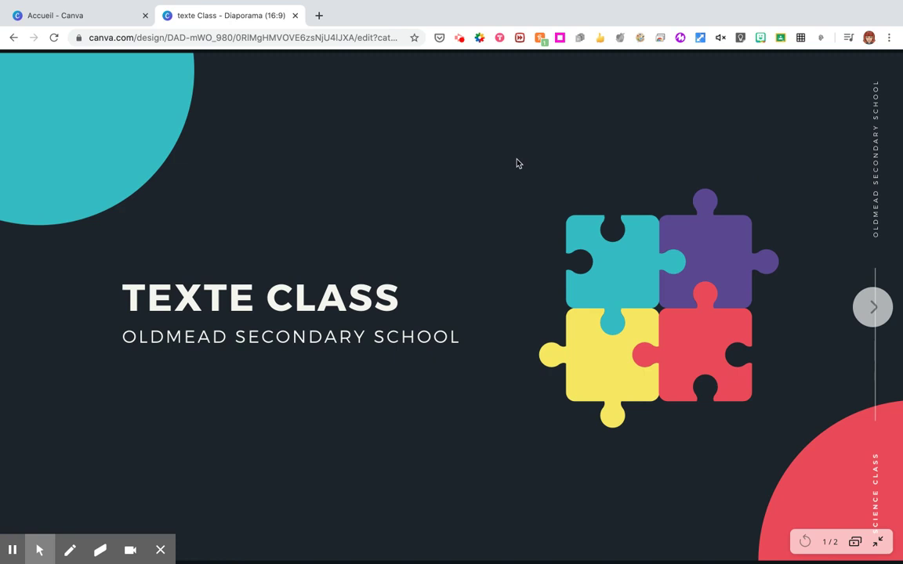
left_click(878, 542)
left_click(874, 545)
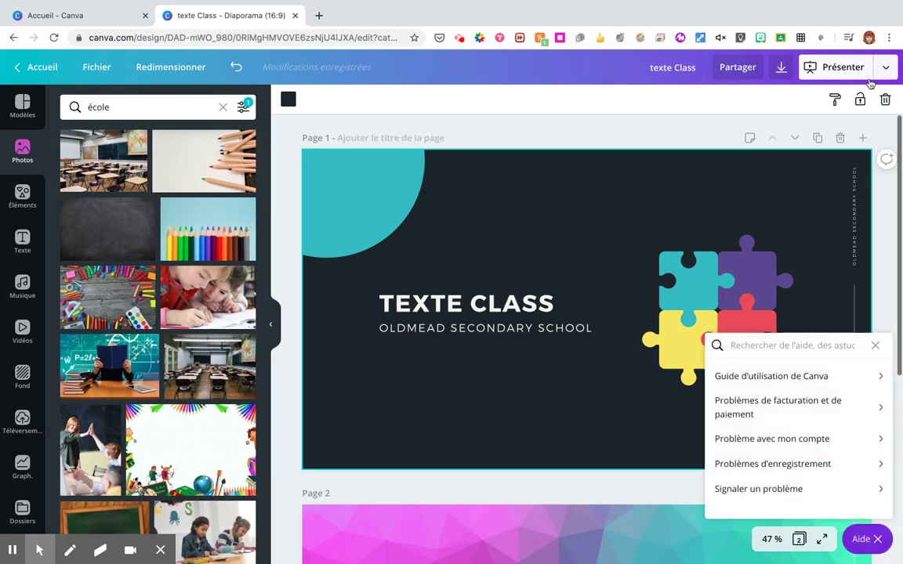
Open the design as a website with the Présentation web style, view its second page, and return to the editor
left_click(887, 69)
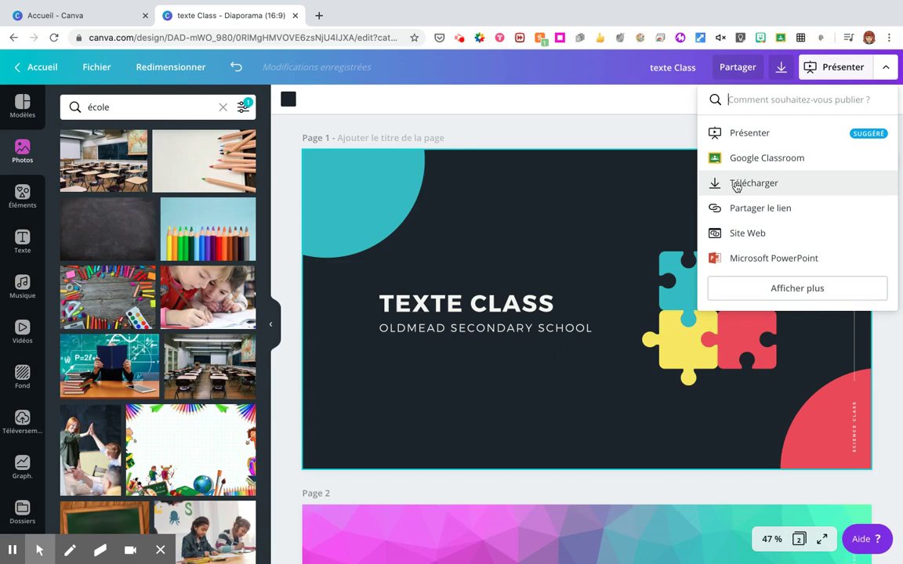
left_click(749, 234)
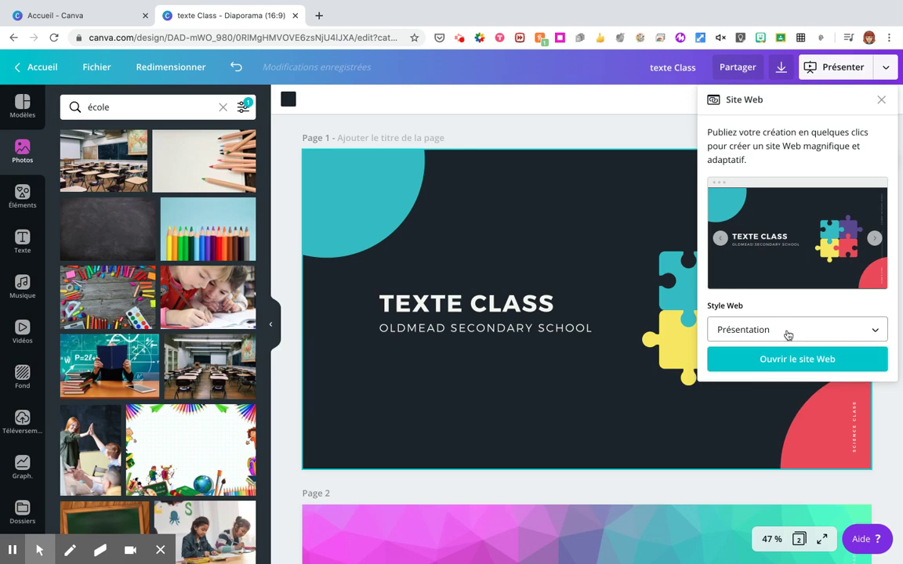
left_click(788, 331)
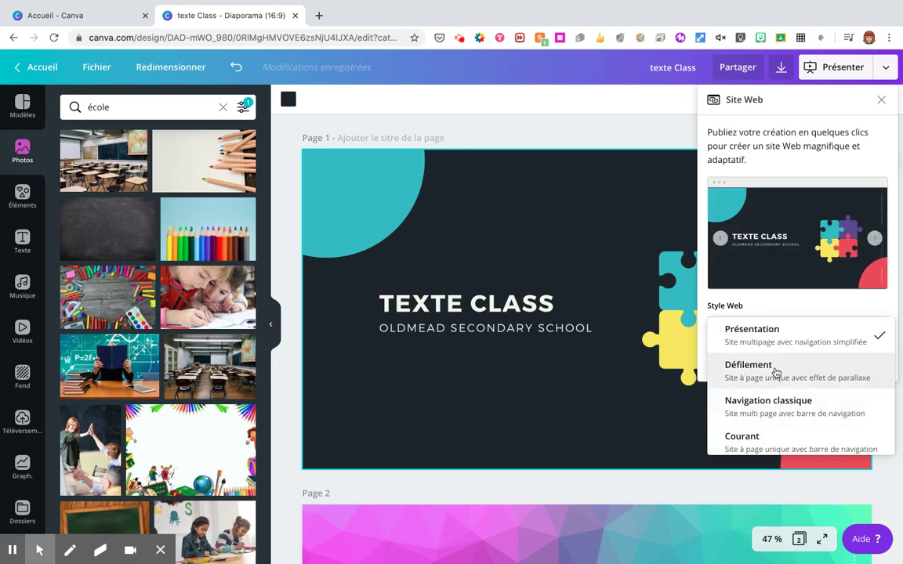
left_click(778, 340)
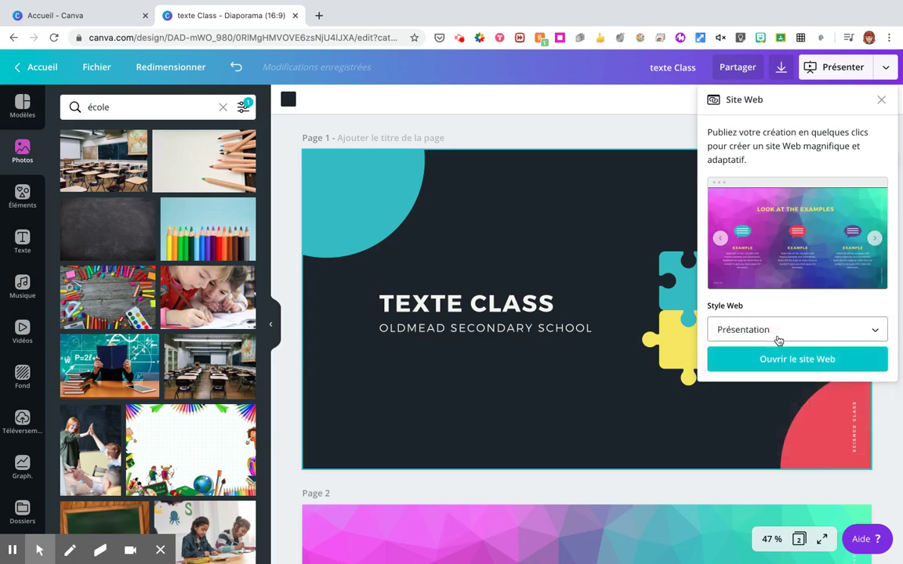
left_click(794, 363)
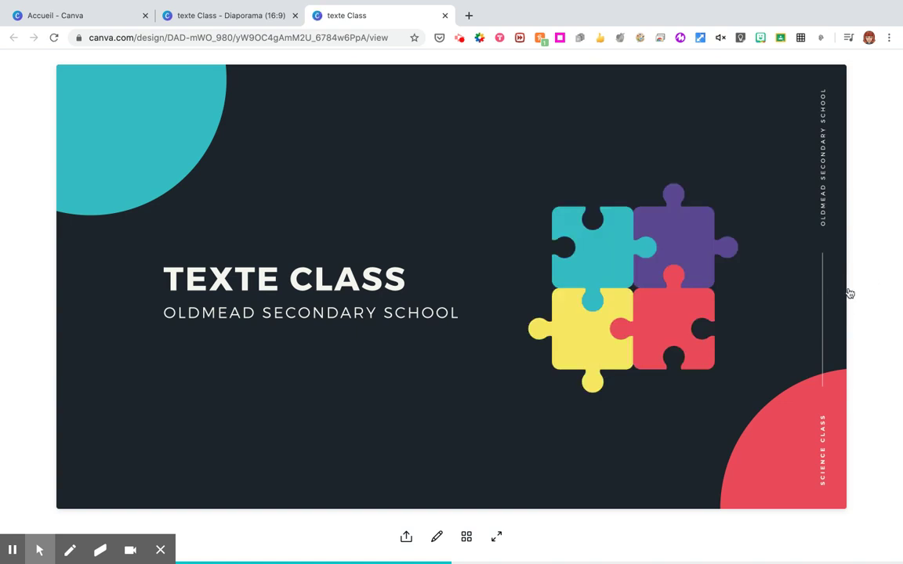
left_click(850, 293)
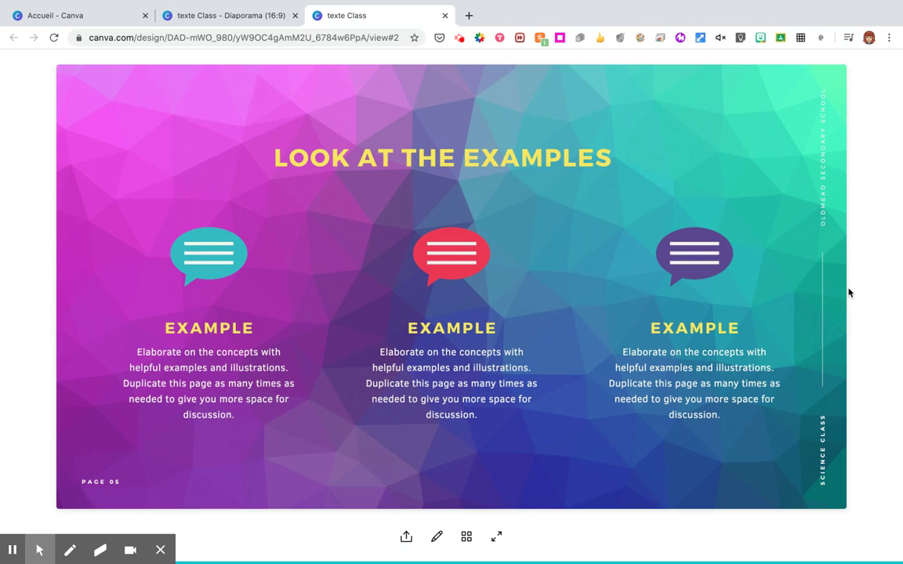
left_click(259, 16)
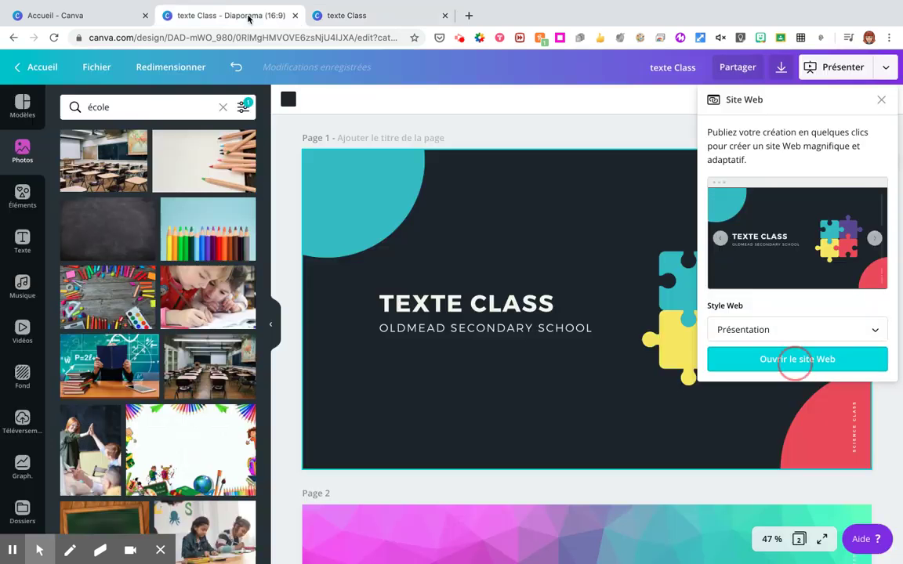
left_click(881, 99)
Generate an embed link for the design and copy its HTML code
left_click(885, 75)
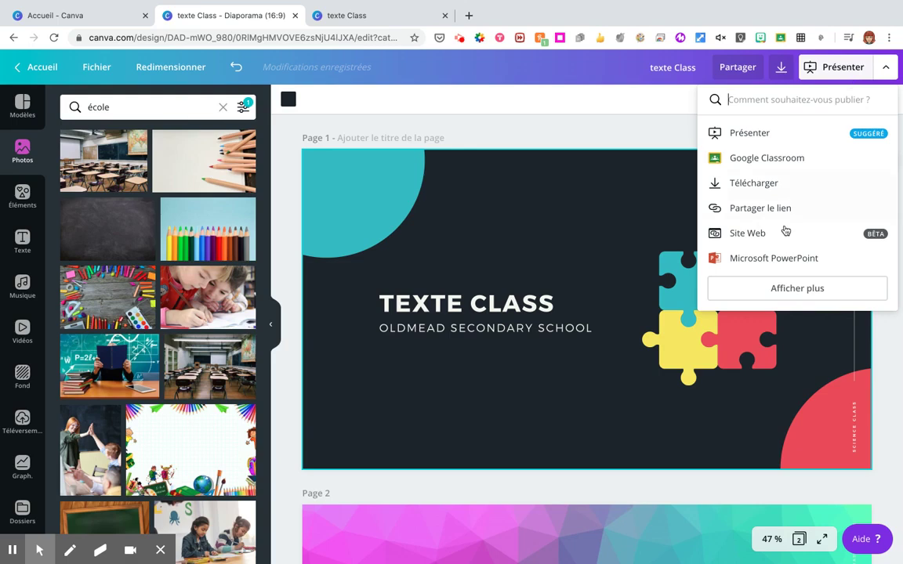
left_click(796, 290)
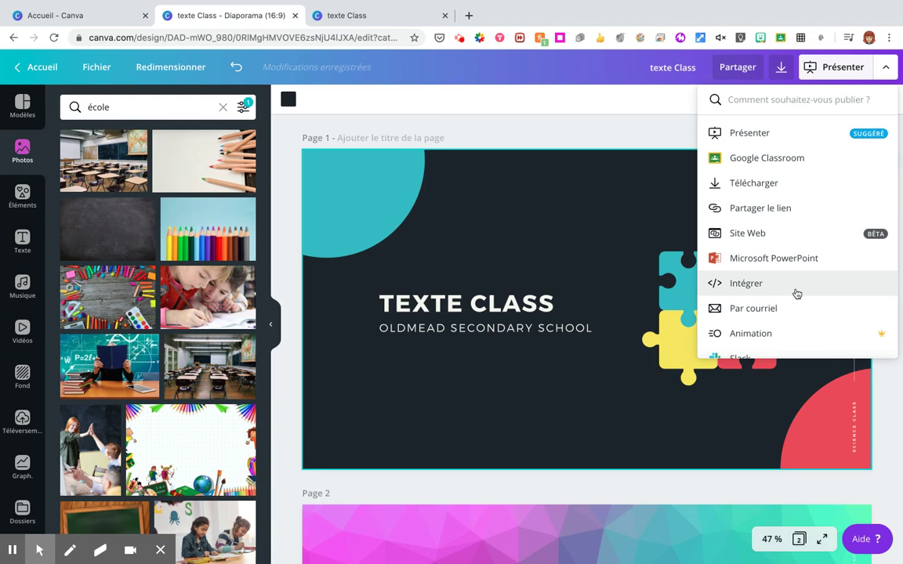
left_click(742, 286)
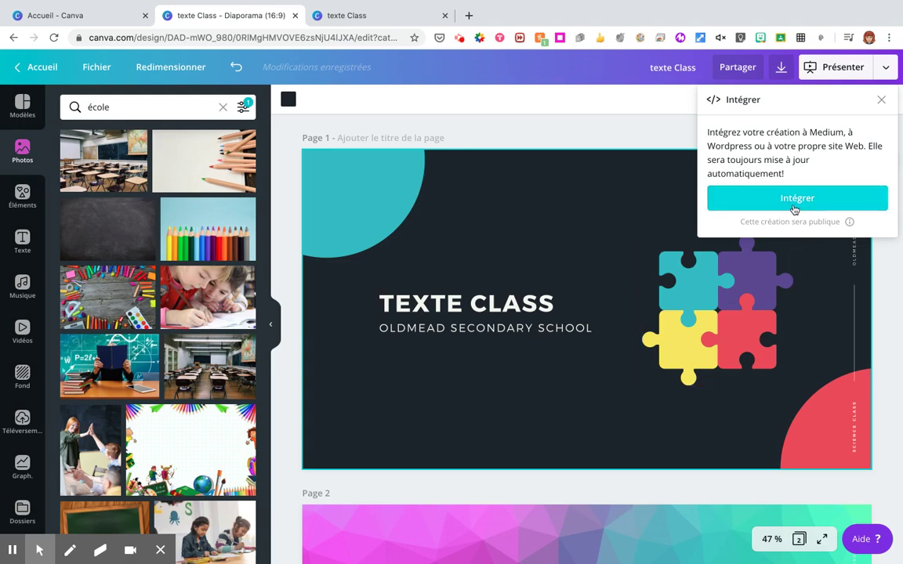
left_click(741, 199)
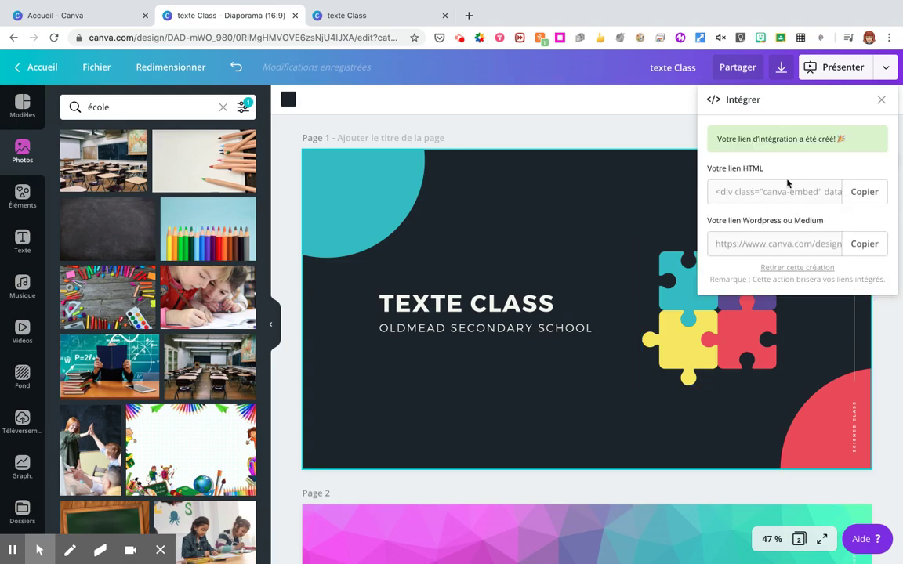
left_click(859, 196)
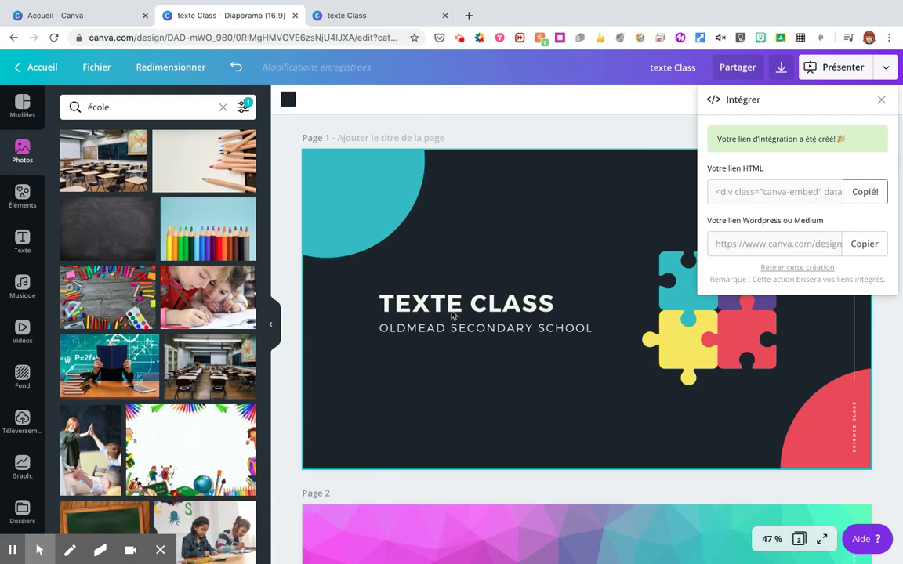
left_click(586, 105)
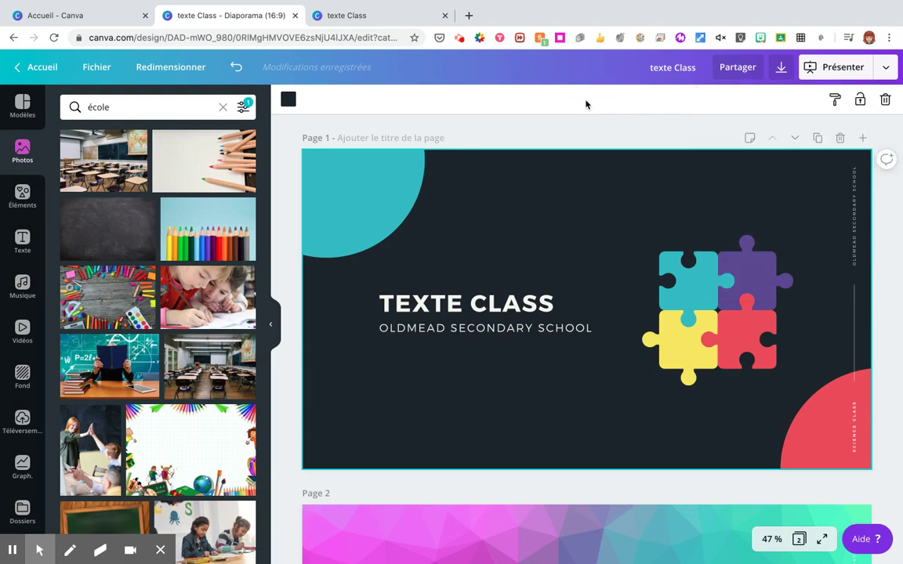